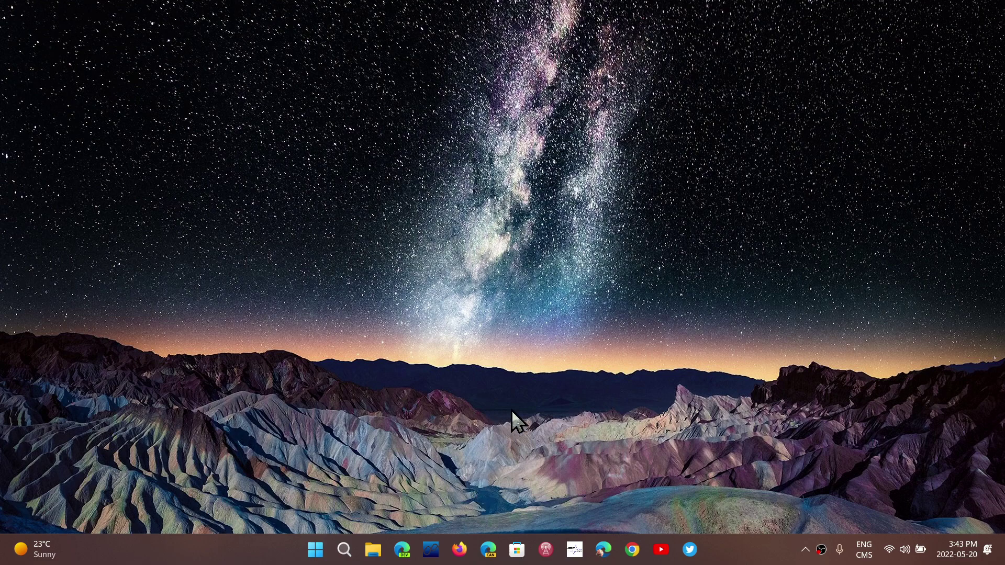
- Open the Start menu, dismiss it, reopen it, and launch the pinned Settings app
left_click(315, 549)
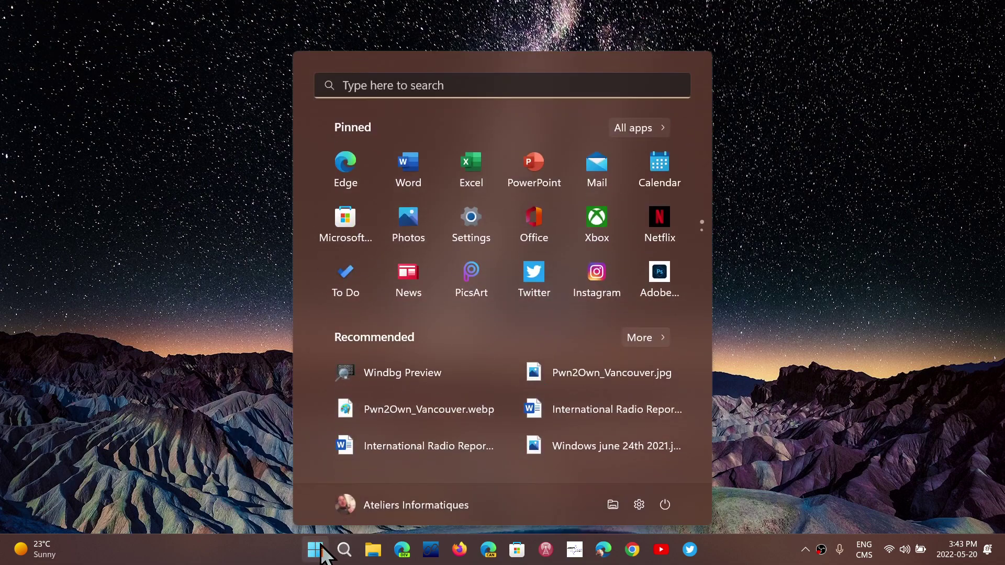
left_click(822, 306)
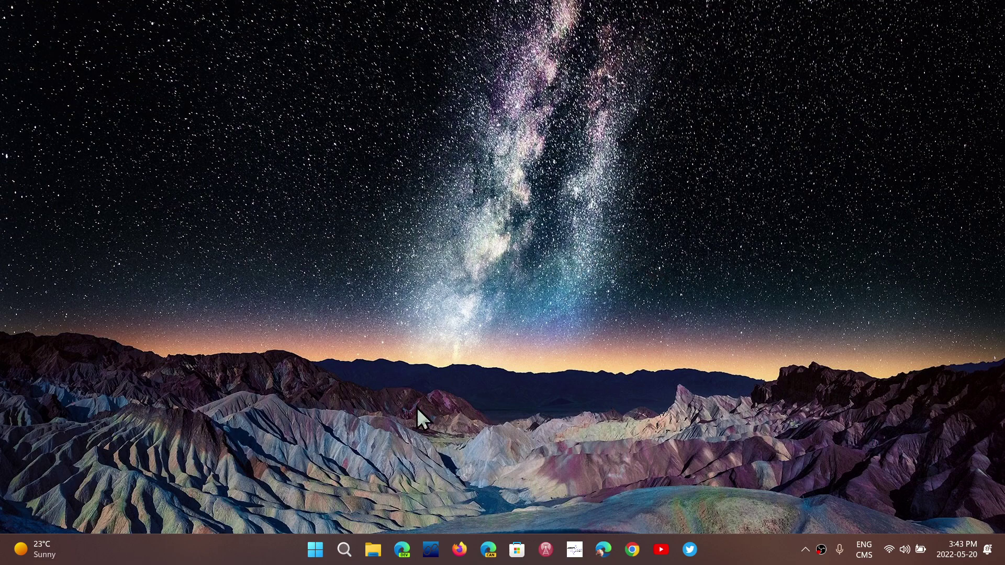
left_click(317, 550)
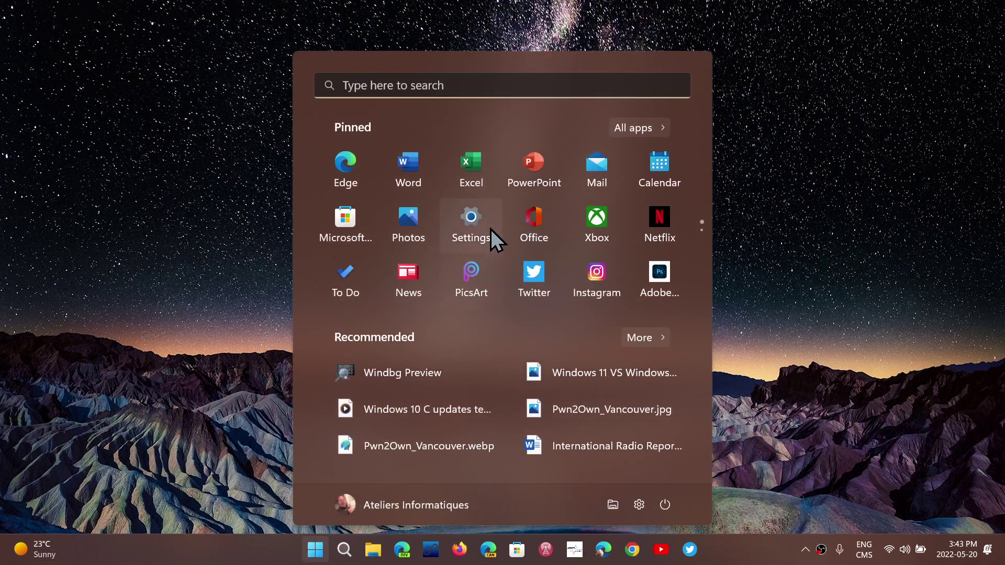
left_click(469, 218)
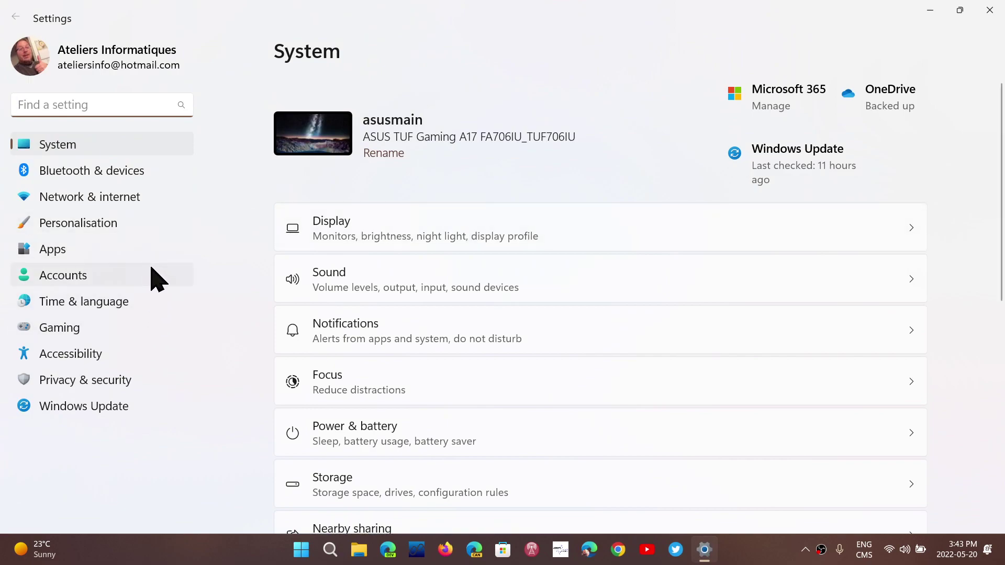
- Go to Personalisation > Themes in Settings
left_click(134, 225)
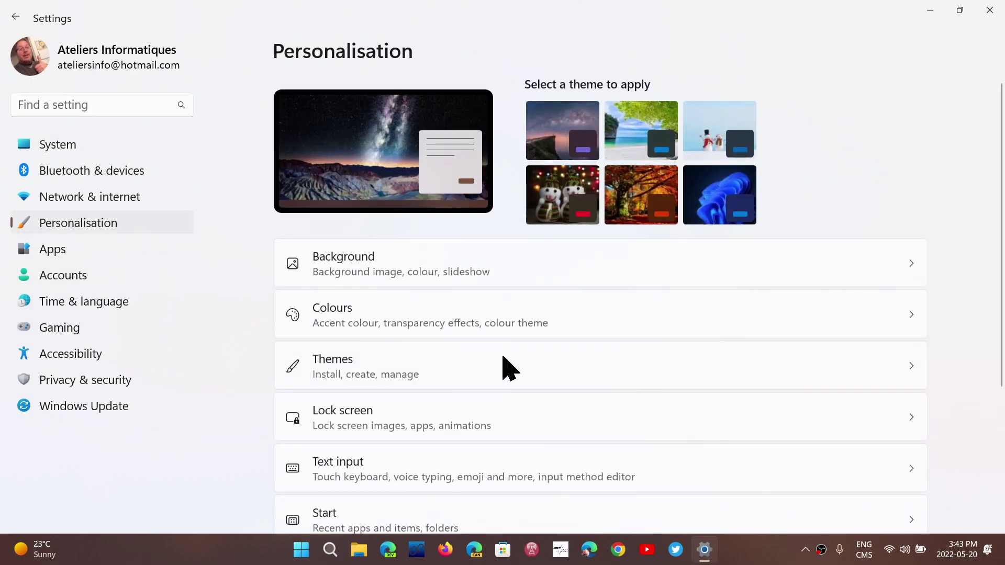
left_click(527, 367)
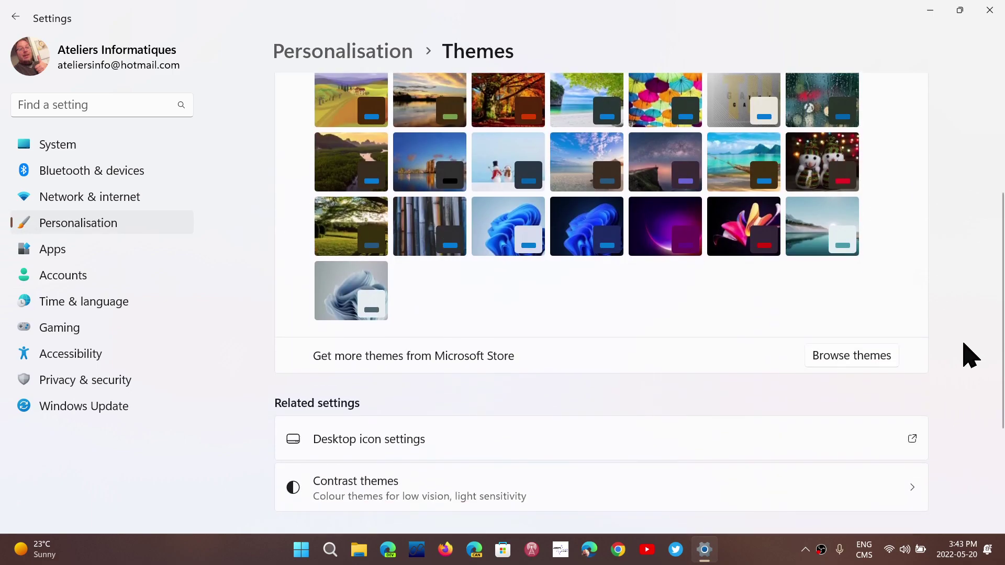
scroll(969, 354, "down", 3)
scroll(969, 353, "down", 1)
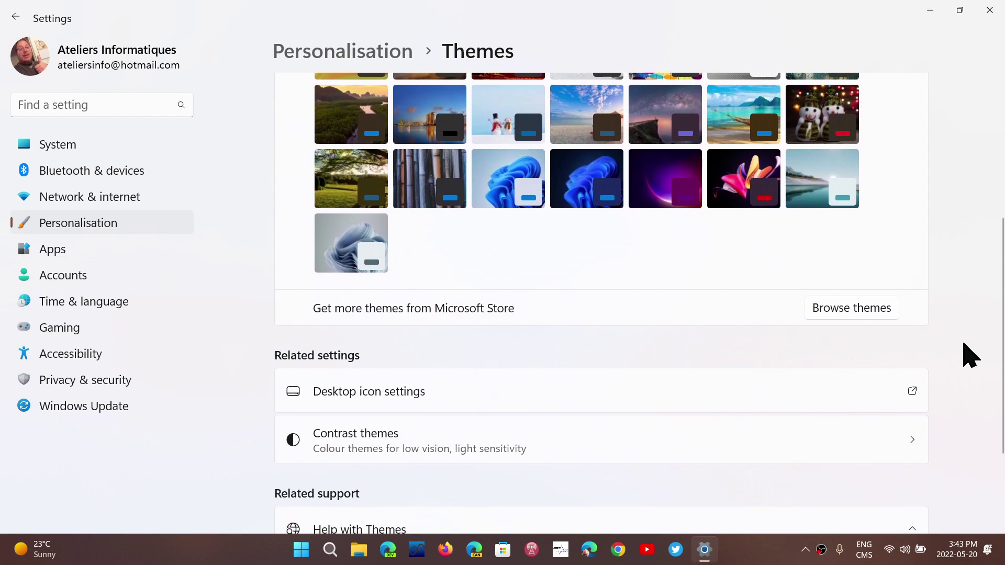
scroll(969, 354, "down", 2)
scroll(969, 354, "up", 4)
scroll(969, 354, "up", 2)
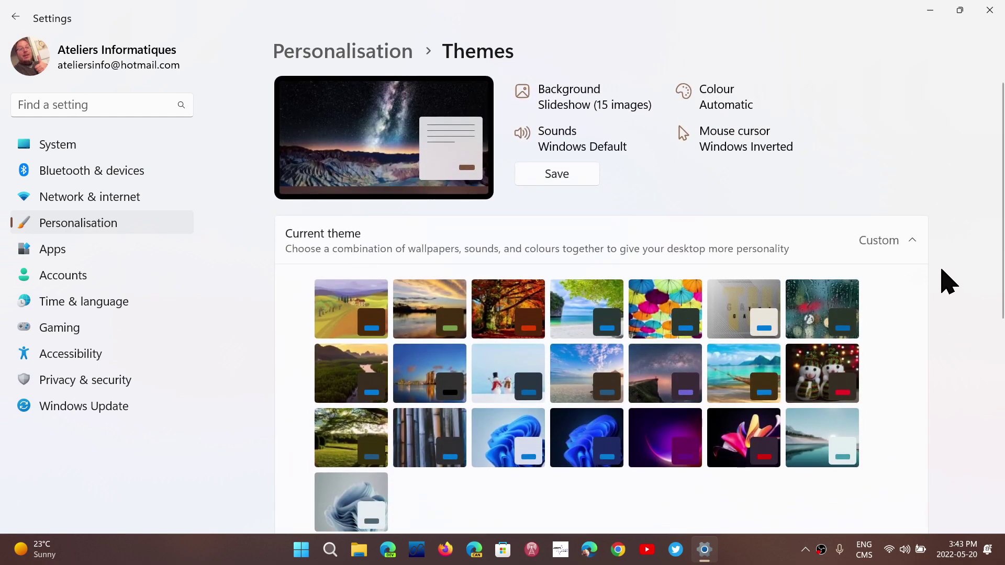
- Collapse the Current theme grid of available themes, then close Settings
left_click(908, 257)
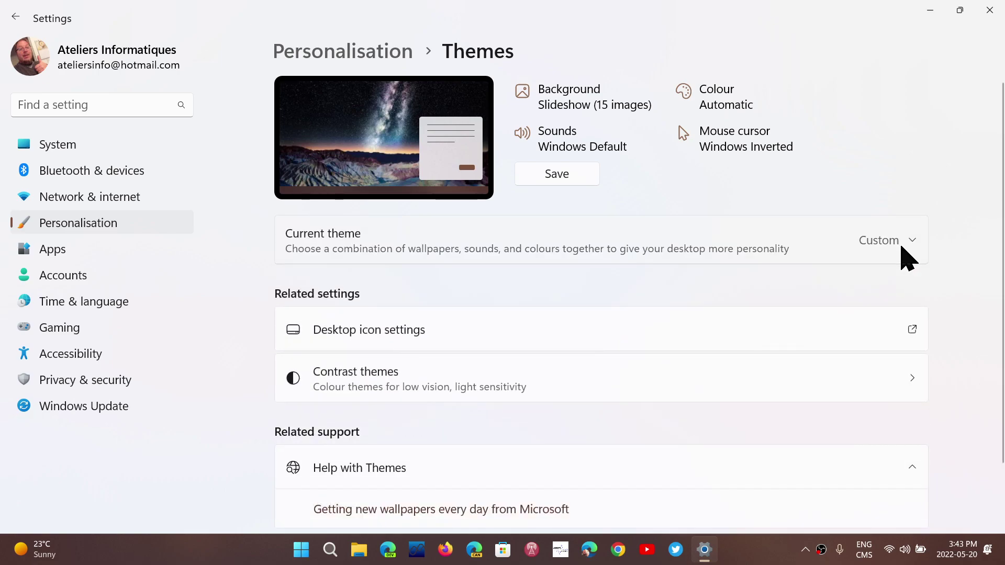
scroll(954, 314, "down", 1)
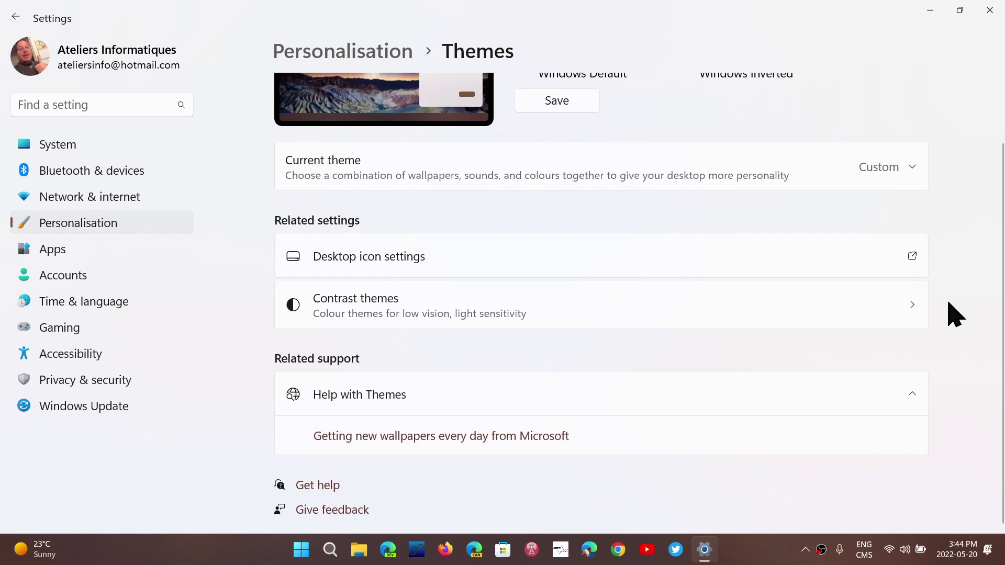
scroll(953, 314, "up", 2)
left_click(989, 11)
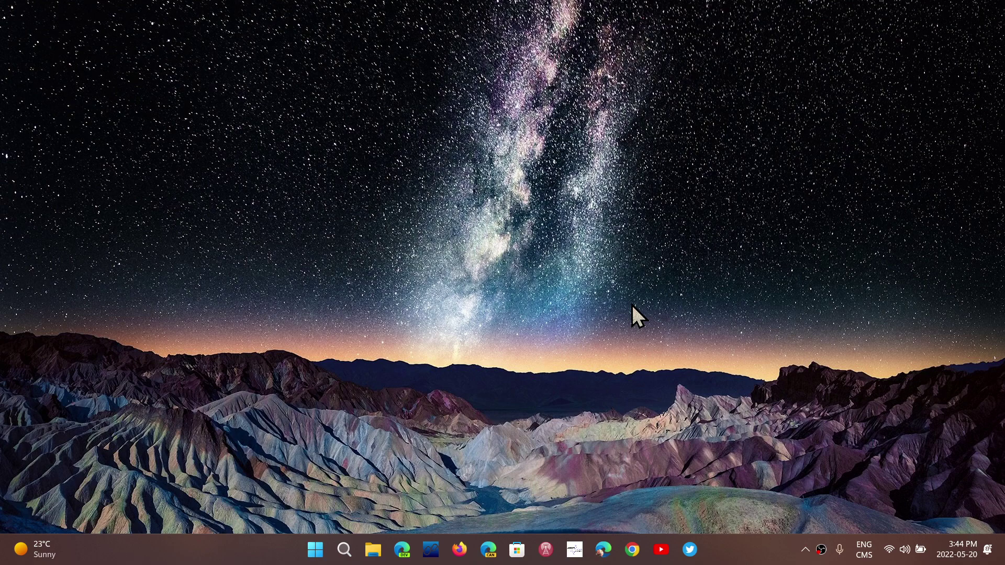
- Reopen Settings from Start and go to Accounts > Family
left_click(315, 549)
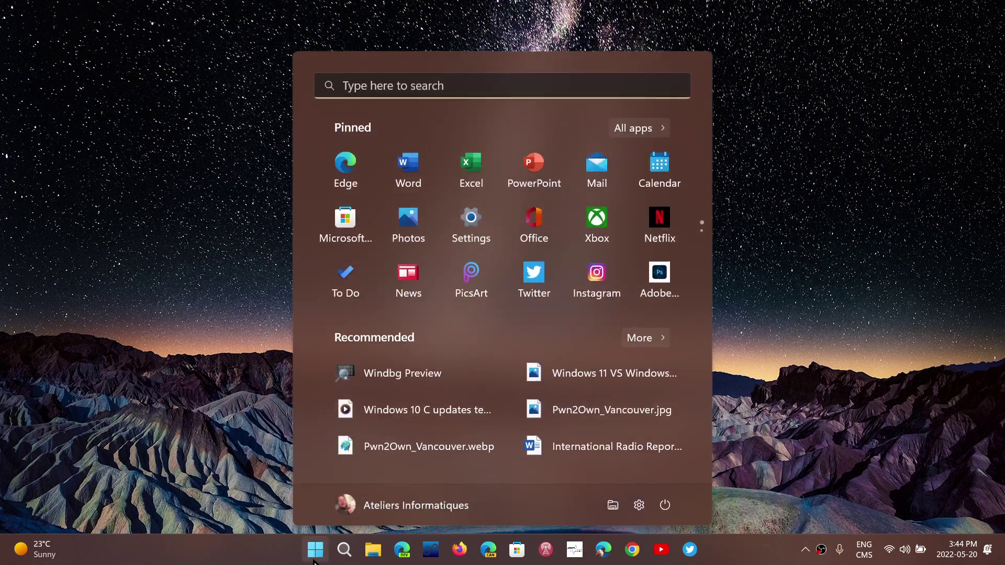
left_click(469, 223)
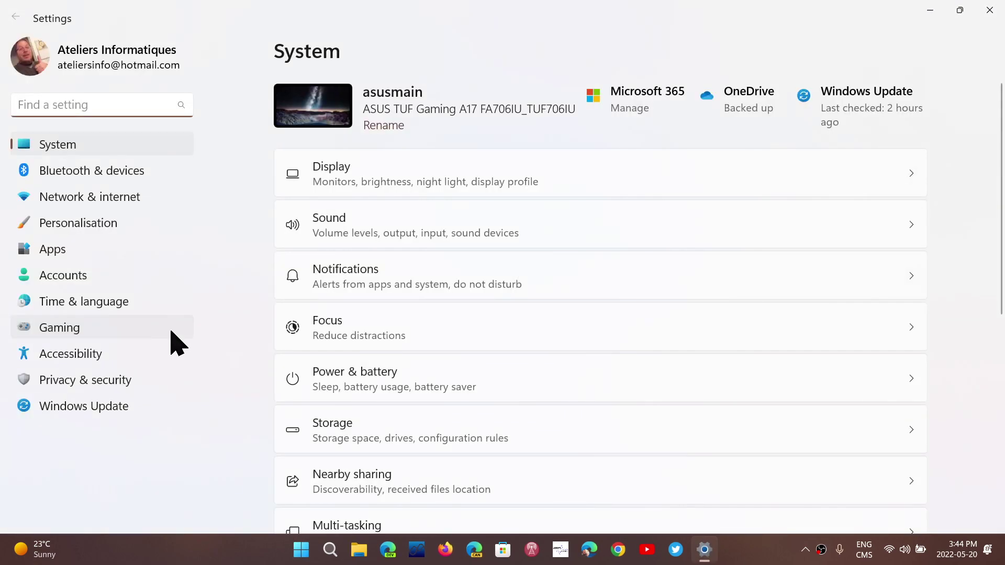
left_click(110, 275)
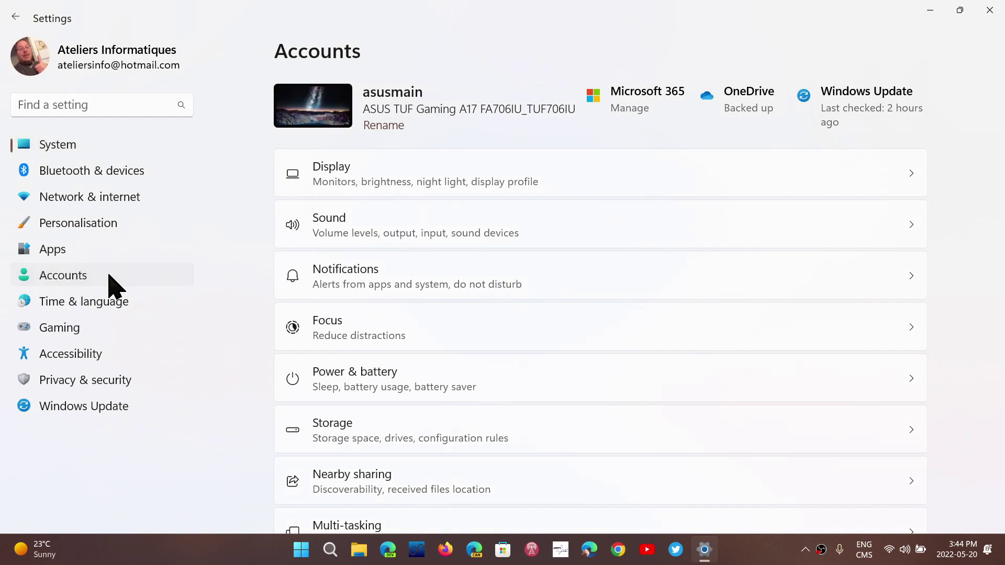
scroll(710, 434, "down", 5)
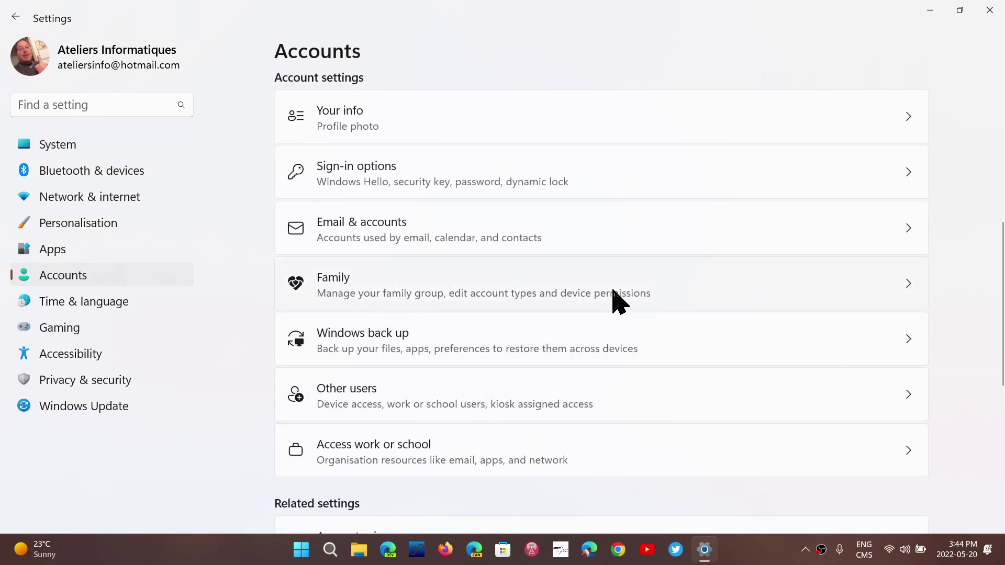
left_click(617, 296)
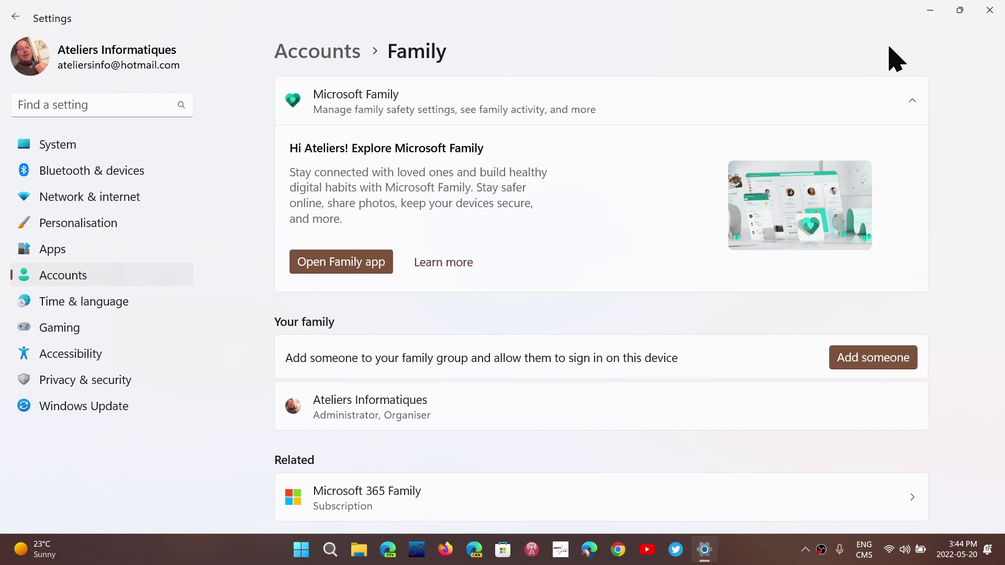
- Close the Settings window from its title bar, leaving the starry mountain desktop
left_click(990, 10)
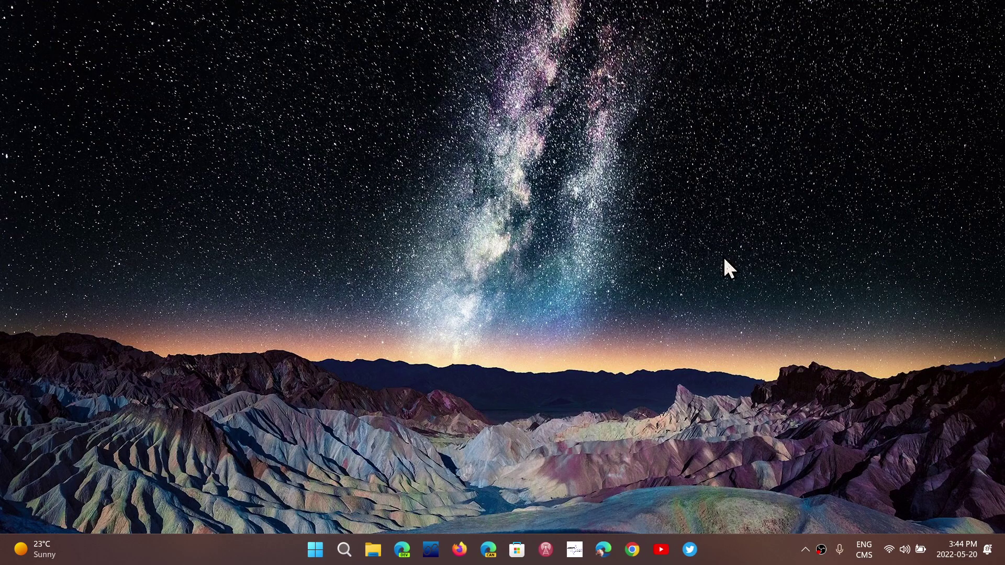